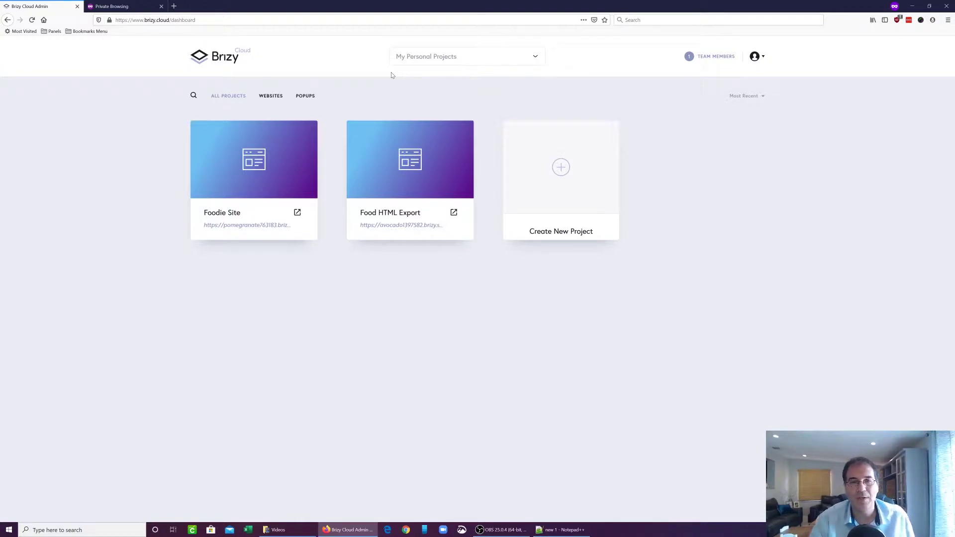
- Advance the Food HTML Export hero slider to its third slide
mouse_move(408, 164)
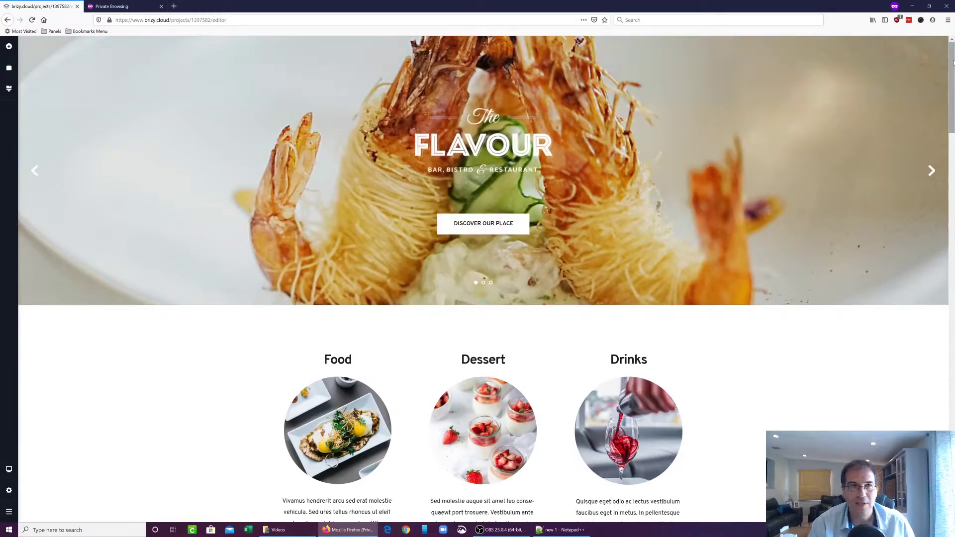
scroll(952, 62, down, 1)
scroll(953, 62, up, 1)
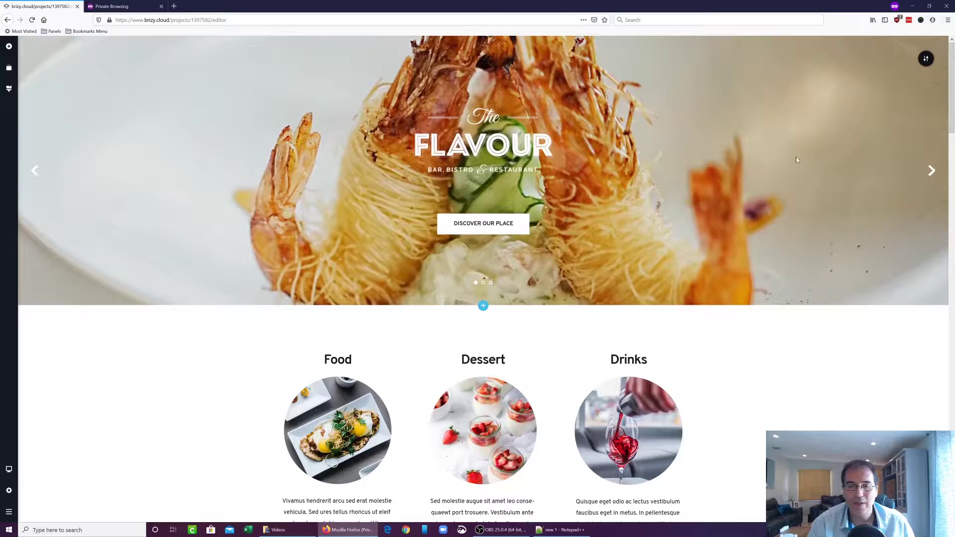
click(931, 171)
click(931, 172)
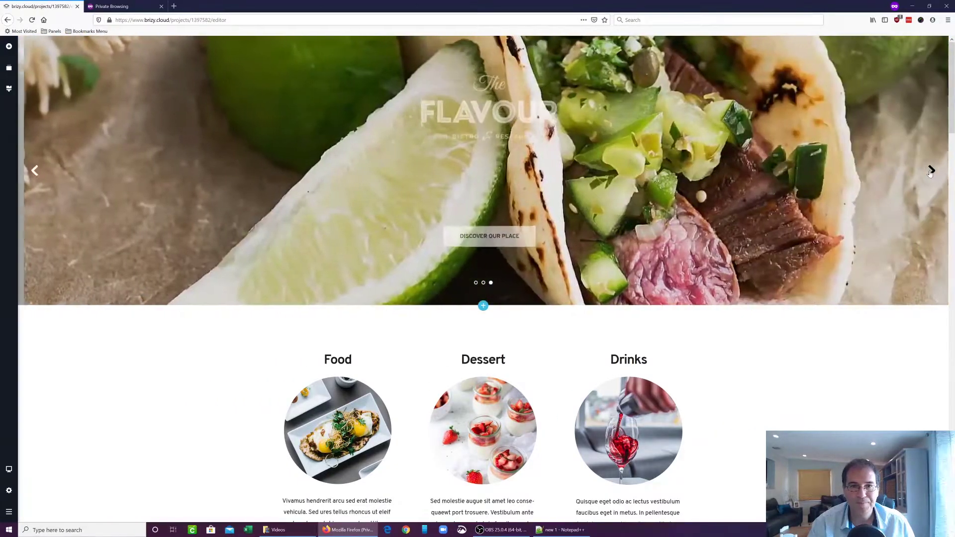
- Scroll down the page, then leave the editor for the Brizy Cloud dashboard
drag(952, 114, 938, 423)
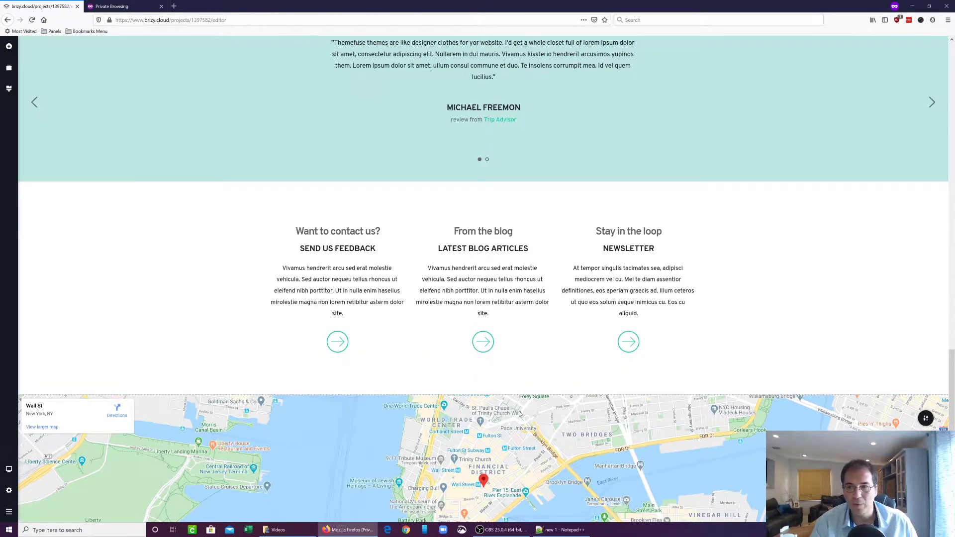
scroll(520, 418, down, 8)
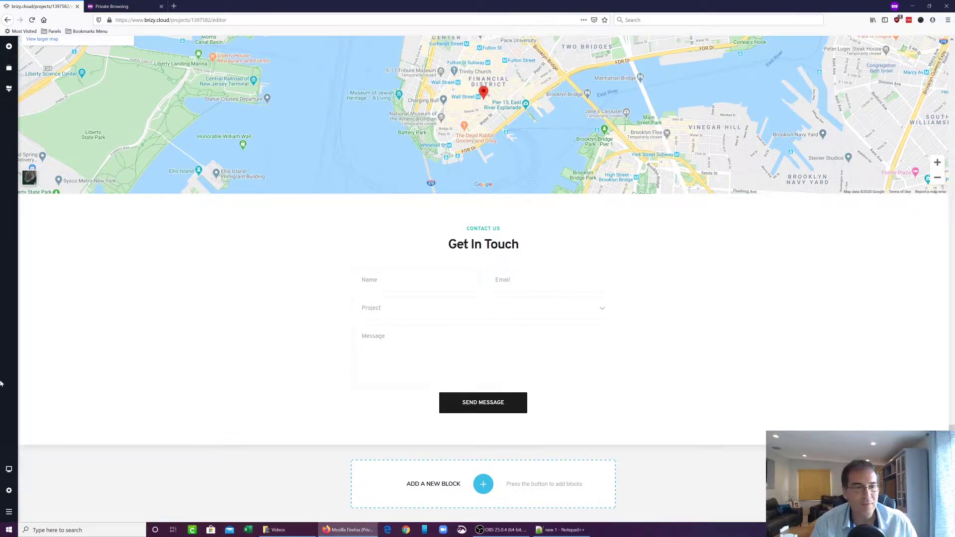
click(9, 513)
click(44, 510)
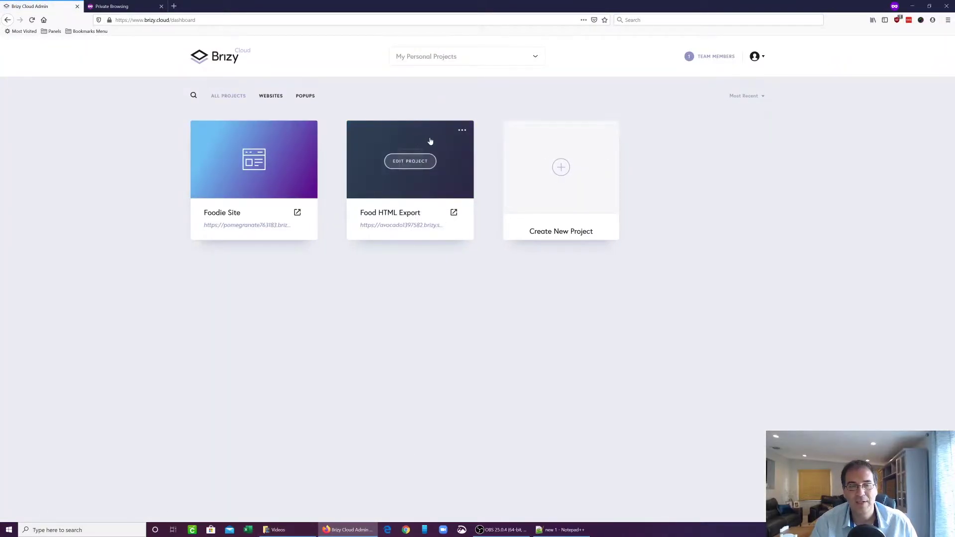
- Choose Publish from the Food HTML Export project menu to show the How to Publish Your Page dialog
mouse_move(414, 184)
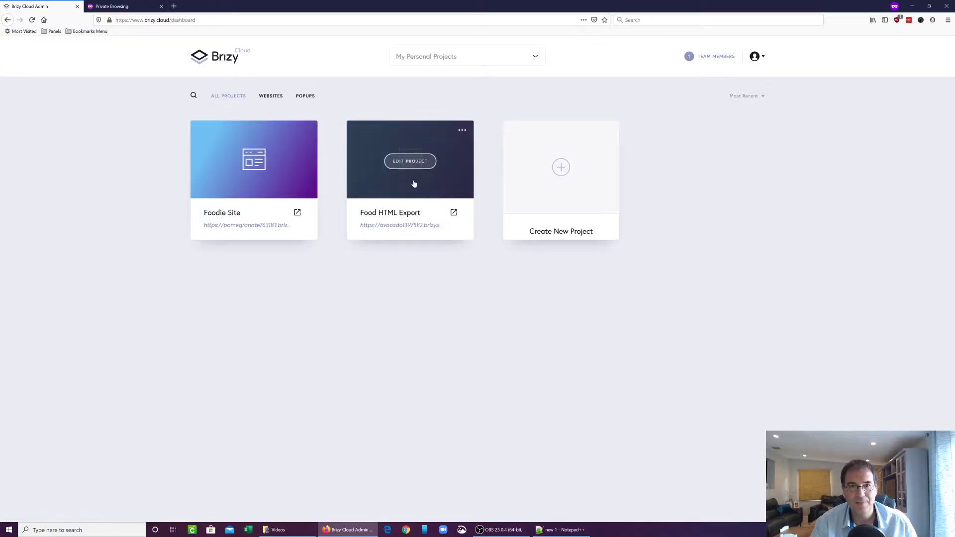
click(462, 133)
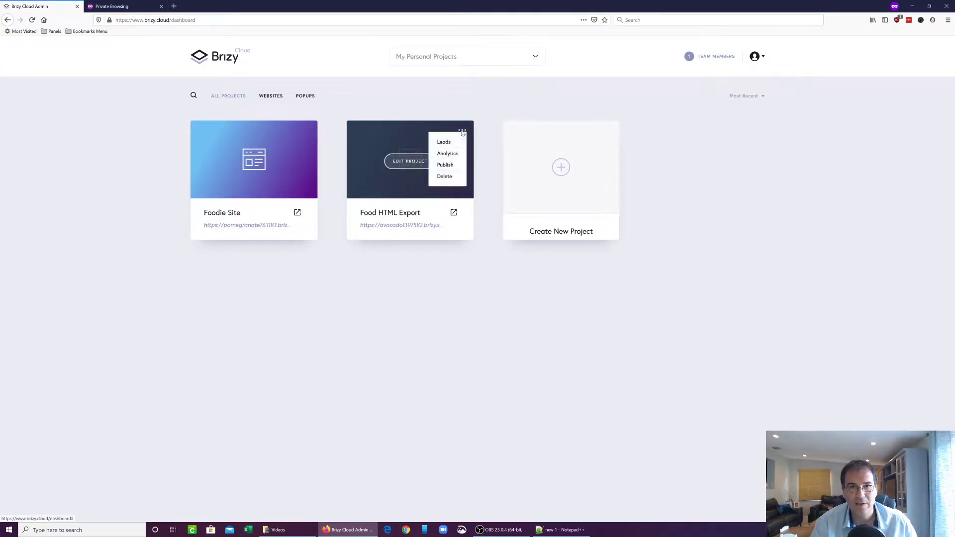
click(451, 168)
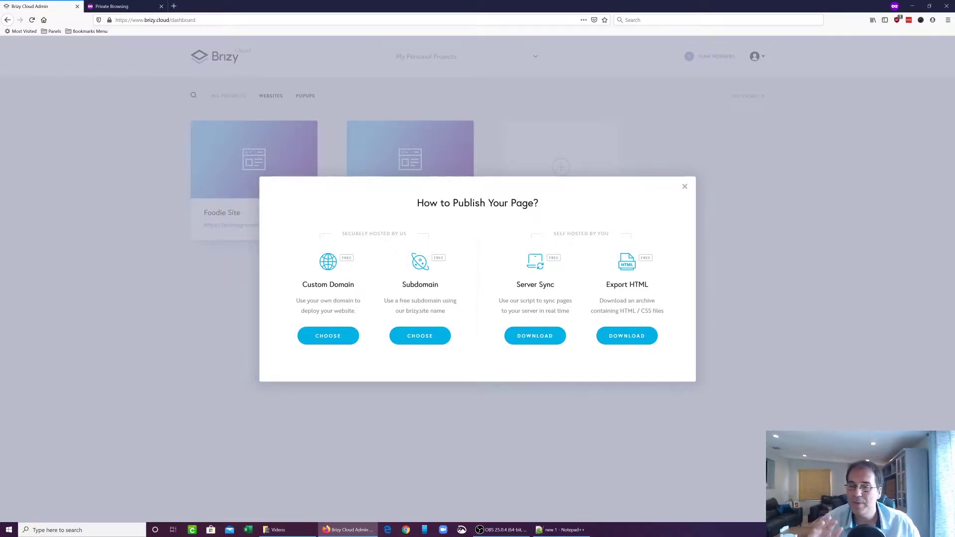
- Download the Export HTML archive and save brizy.zip to disk
click(625, 341)
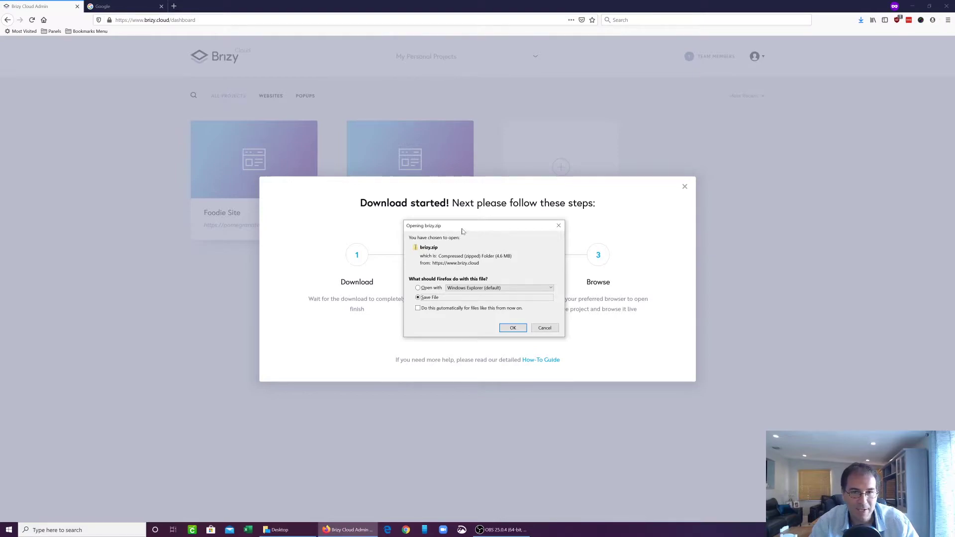
drag(463, 230, 163, 190)
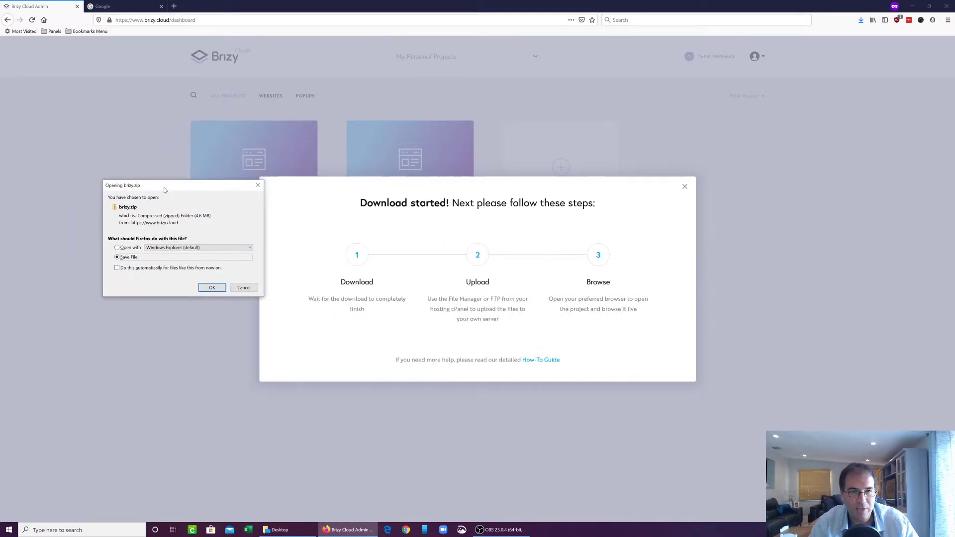
click(213, 289)
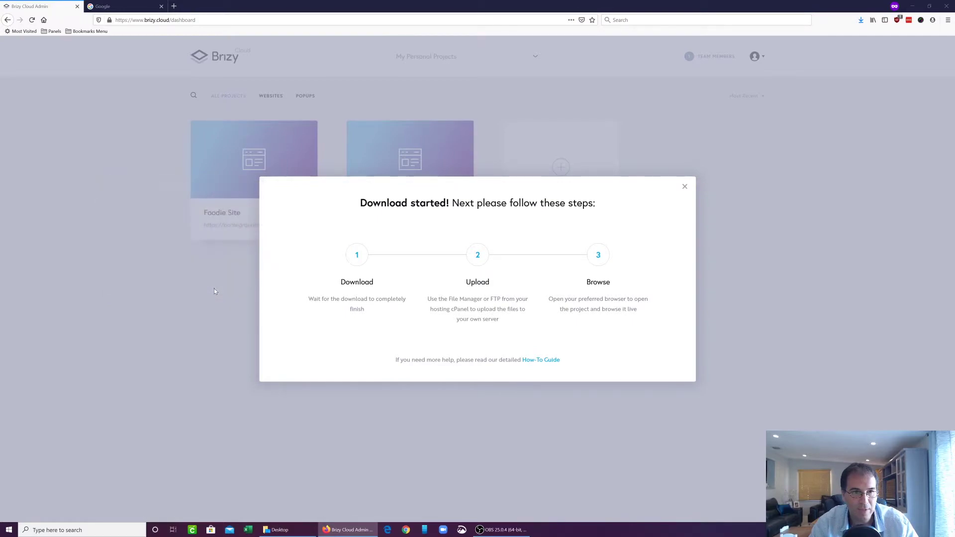
click(233, 213)
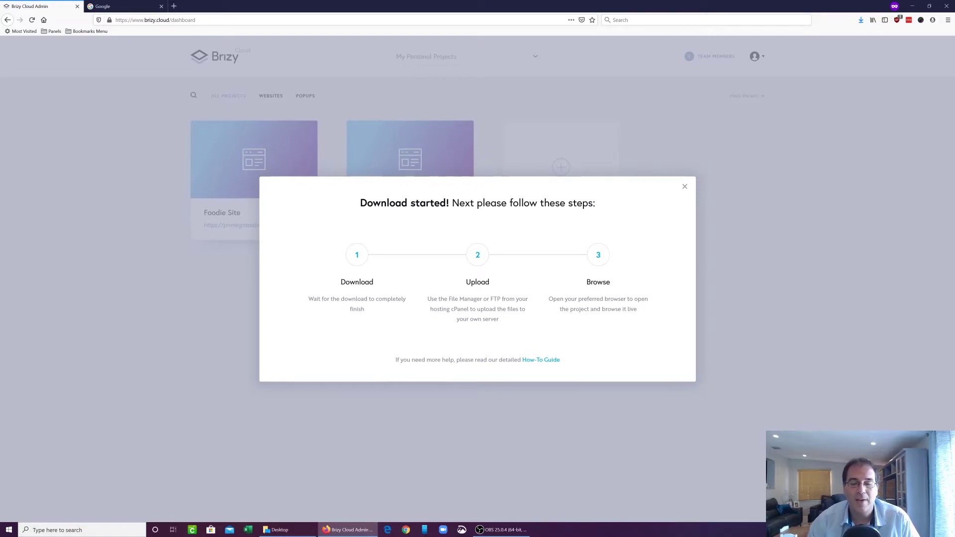
- Close the Download started instructions dialog
click(684, 185)
- Minimize Firefox and extract brizy.zip on the desktop into a brizy folder
click(912, 6)
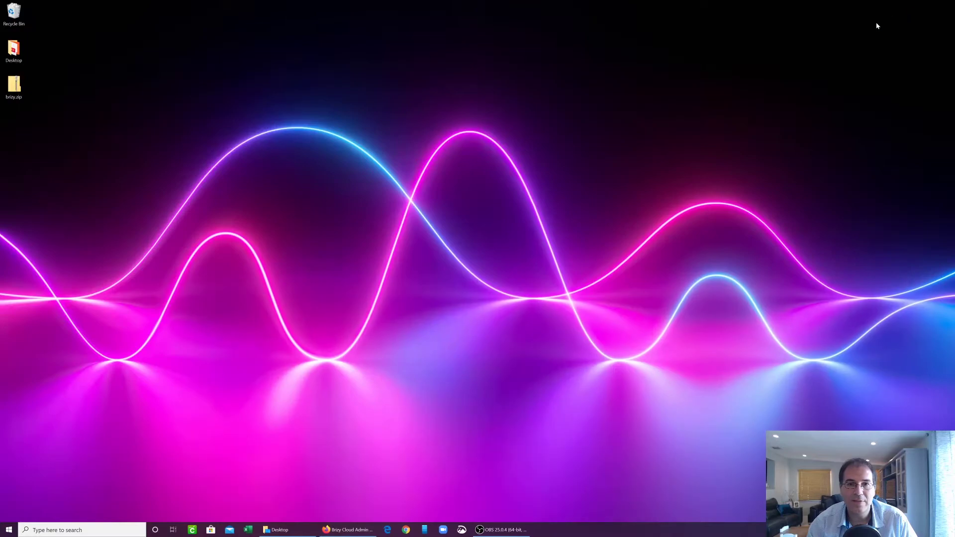
right_click(11, 92)
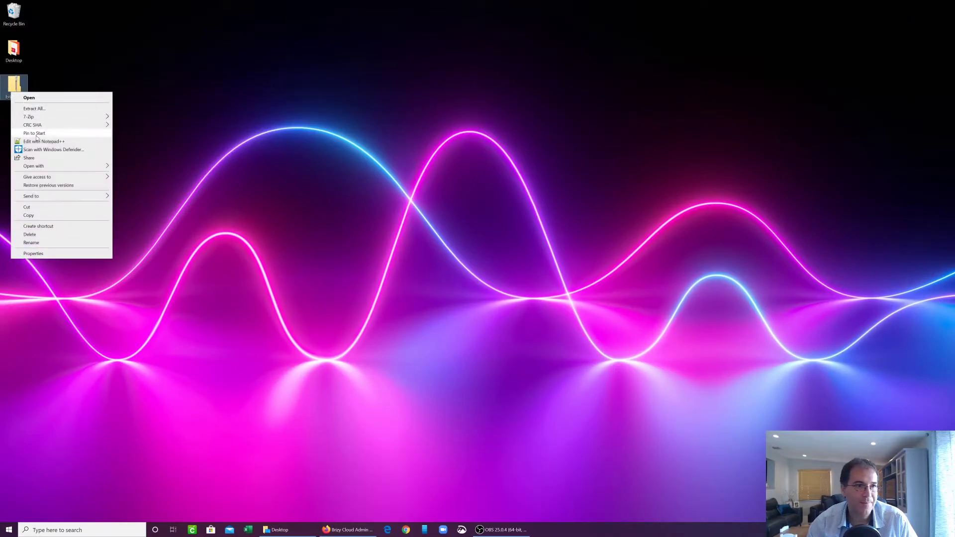
click(34, 108)
click(540, 344)
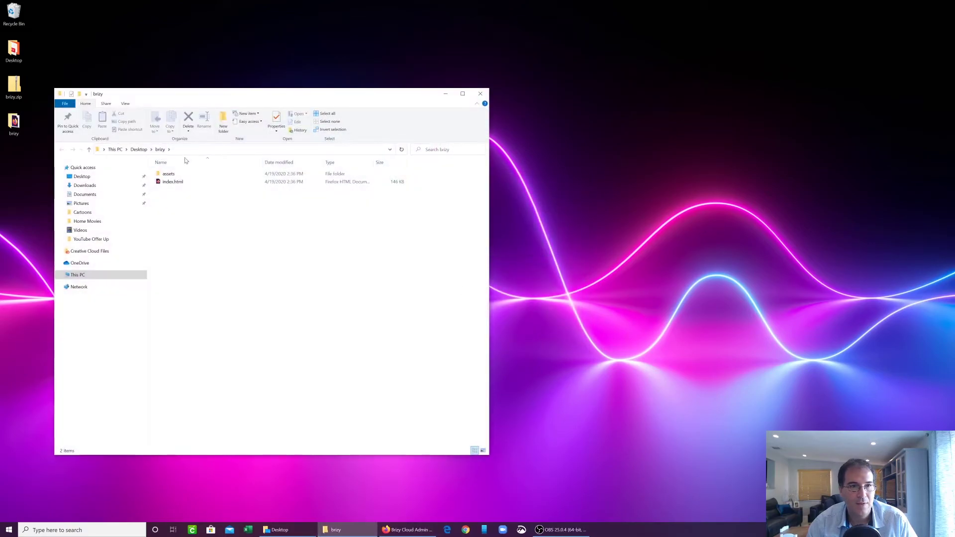
right_click(169, 171)
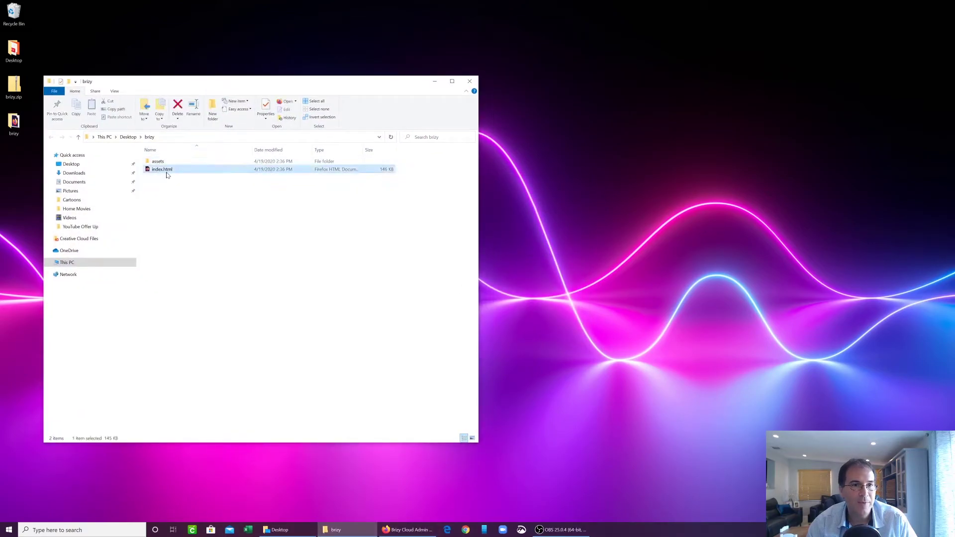
- Open index.html in Firefox and advance its hero slider to the third slide
mouse_move(203, 238)
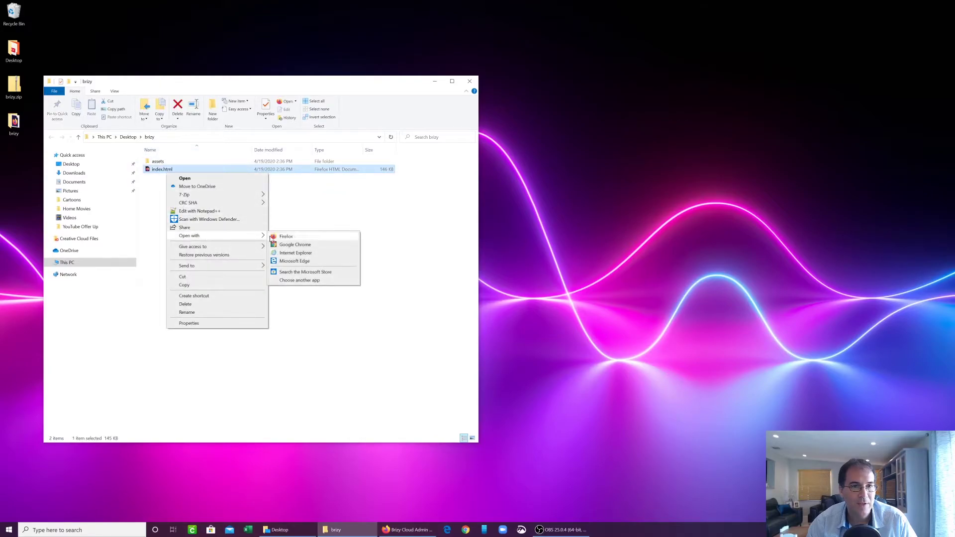
click(287, 237)
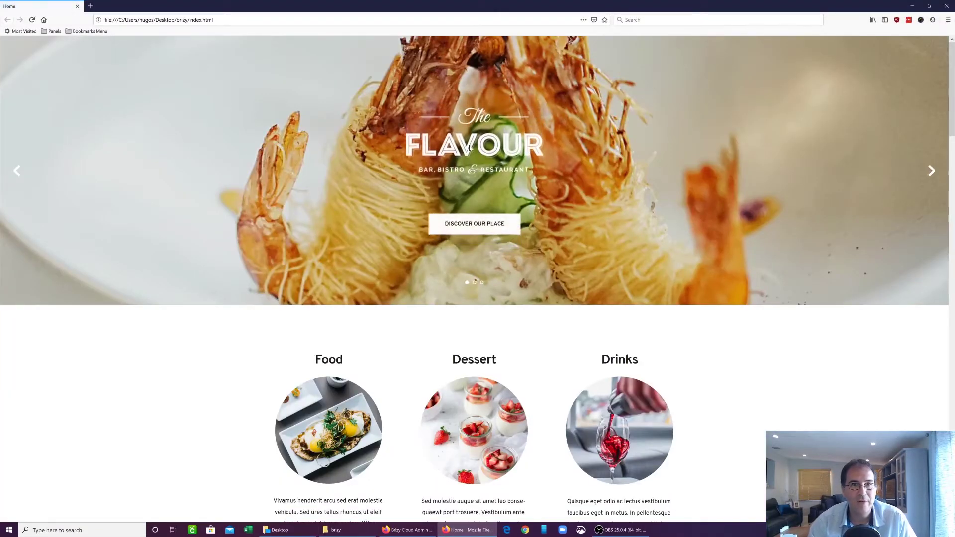
click(933, 171)
click(935, 172)
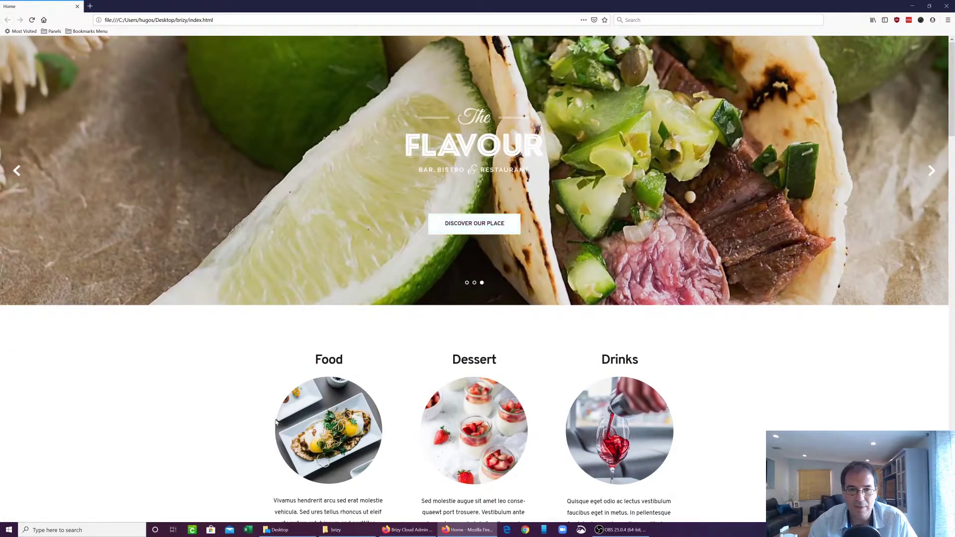
- Scroll down the local page and zoom the embedded map out to a wider New York view
drag(952, 90, 951, 282)
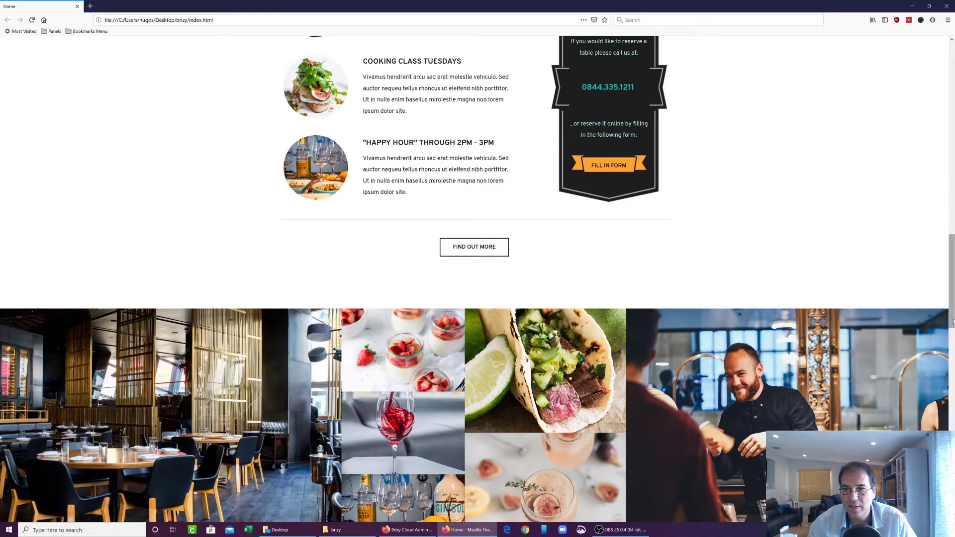
scroll(953, 322, down, 15)
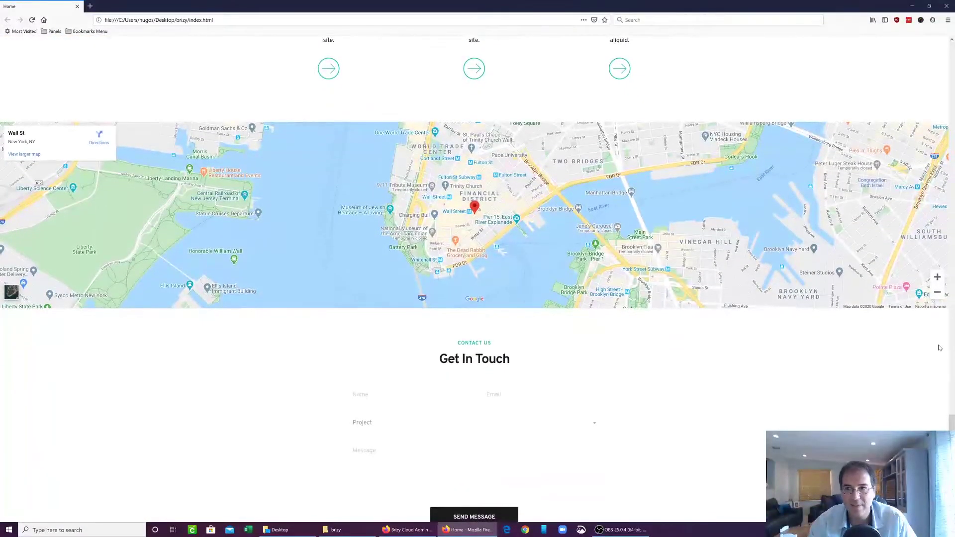
double_click(937, 292)
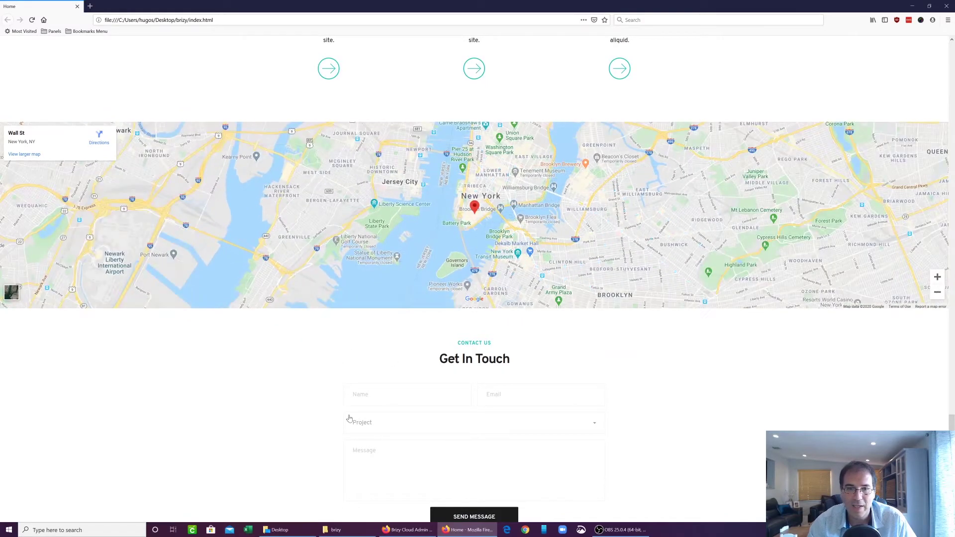
scroll(526, 421, down, 1)
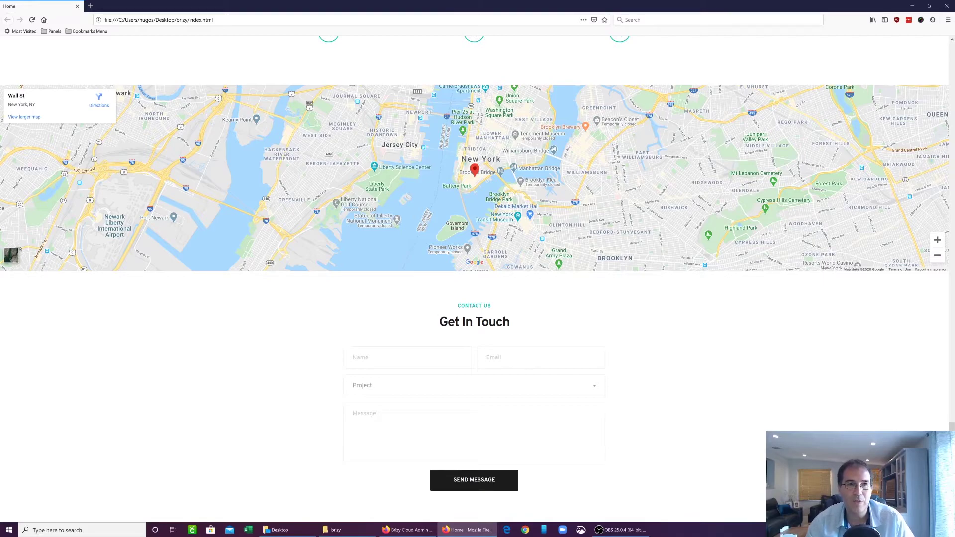
- Open the exported index.html's page source in a new tab
right_click(204, 61)
click(229, 113)
click(221, 8)
right_click(189, 47)
click(213, 89)
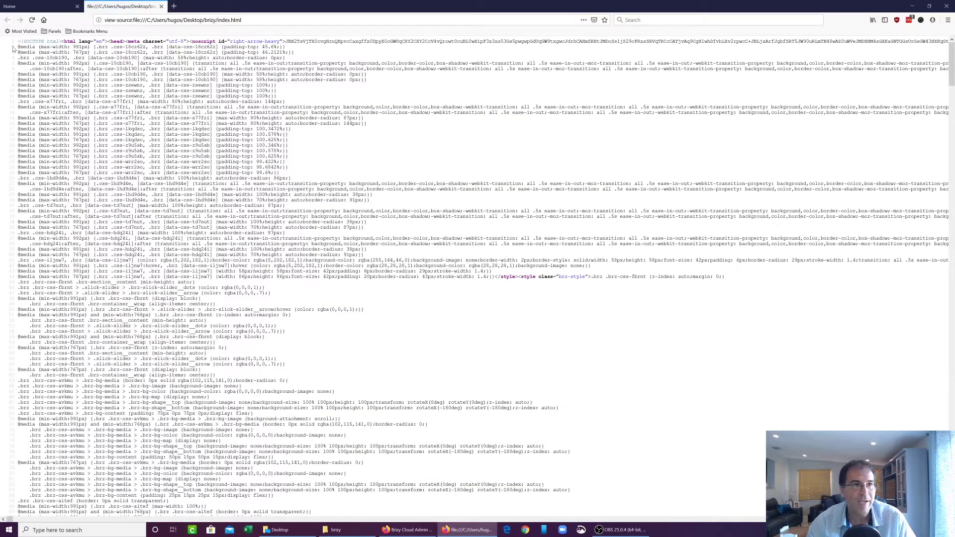
- Scroll through the long unformatted source lines and open the Windows search panel
drag(19, 42, 503, 91)
click(448, 126)
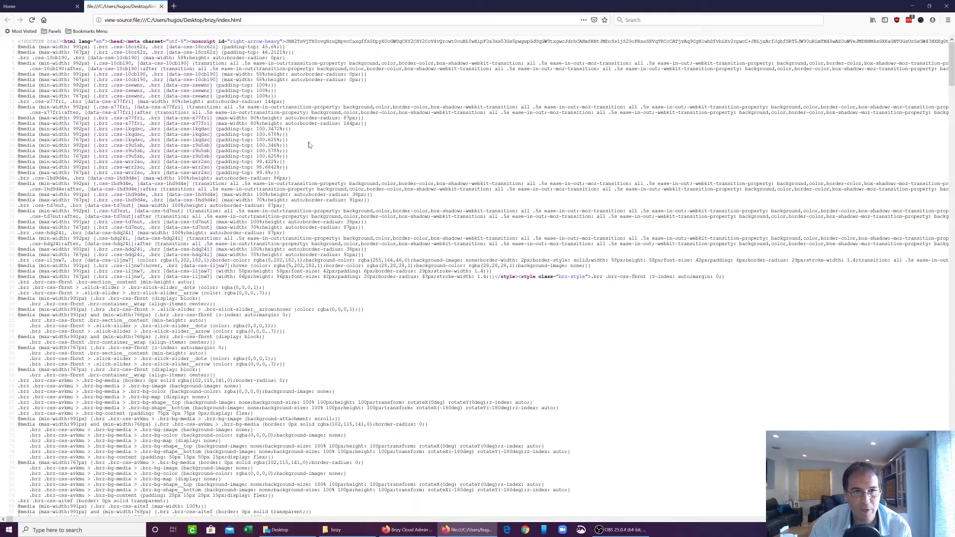
drag(952, 65, 951, 438)
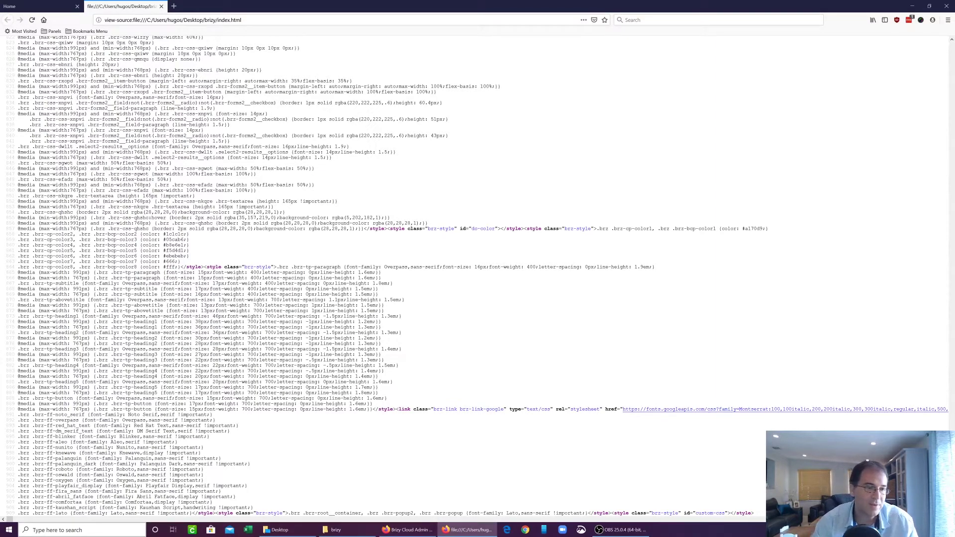
click(121, 535)
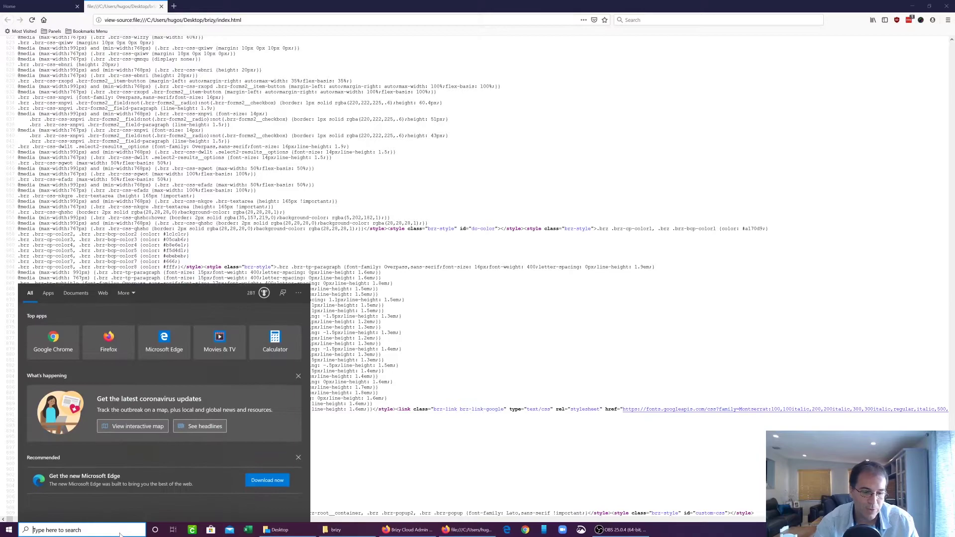
- Launch Notepad++ via 'notepad++' search with an empty new 1 document, then minimize it
text(notepad++)
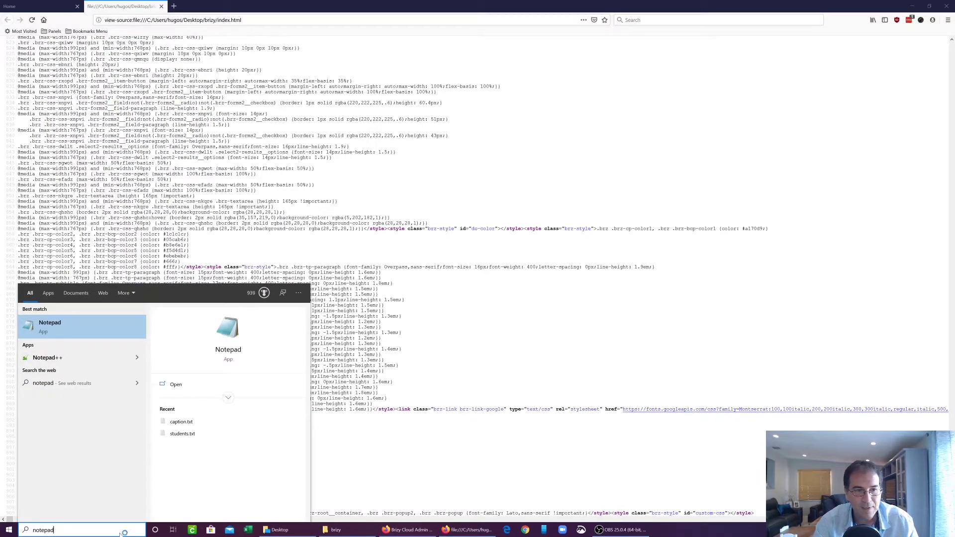
click(99, 326)
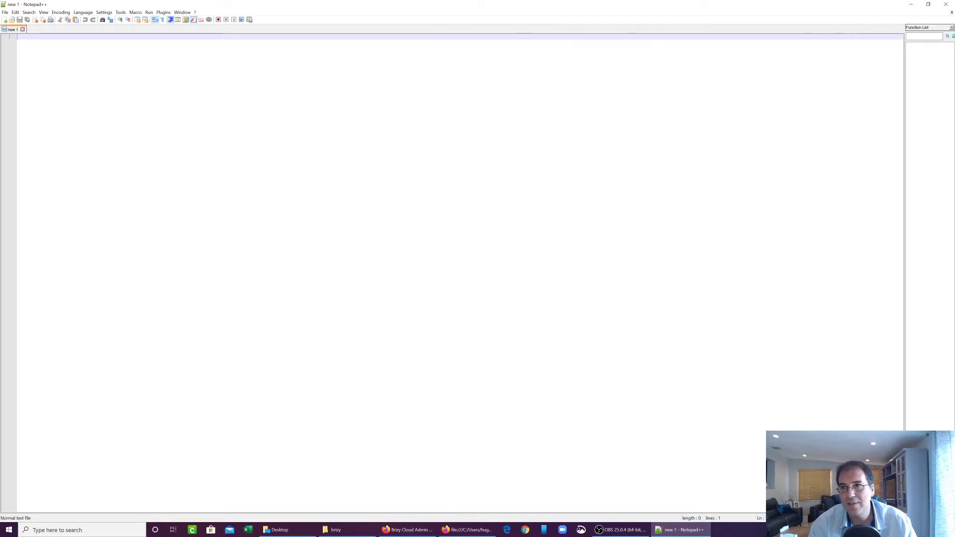
click(911, 4)
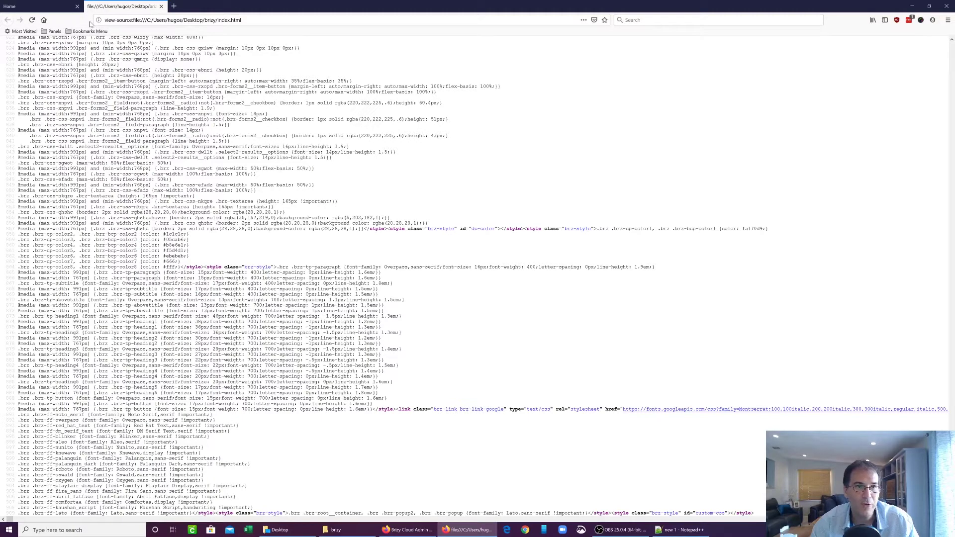
- Return to Firefox's Google tab and search for 'html beautifier'
click(406, 530)
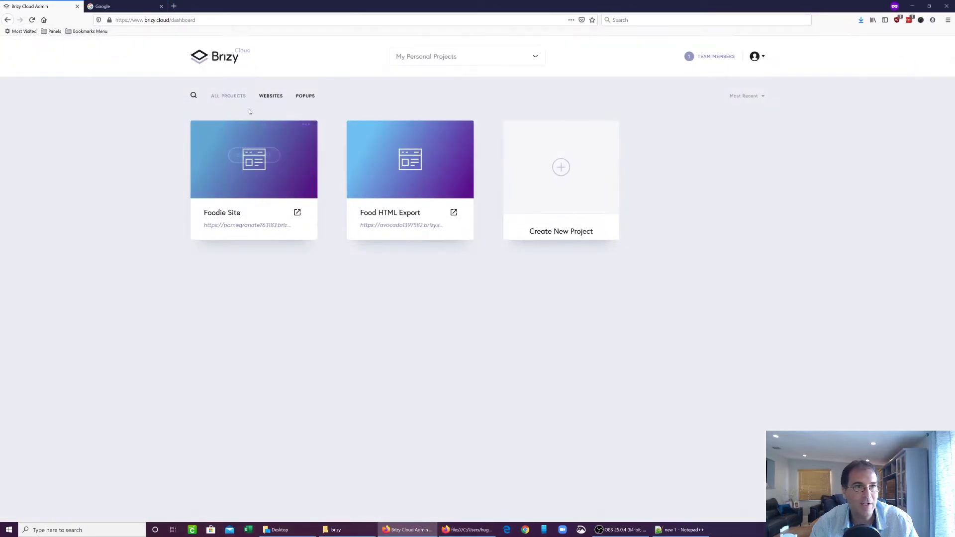
click(127, 6)
text(html beautifier)
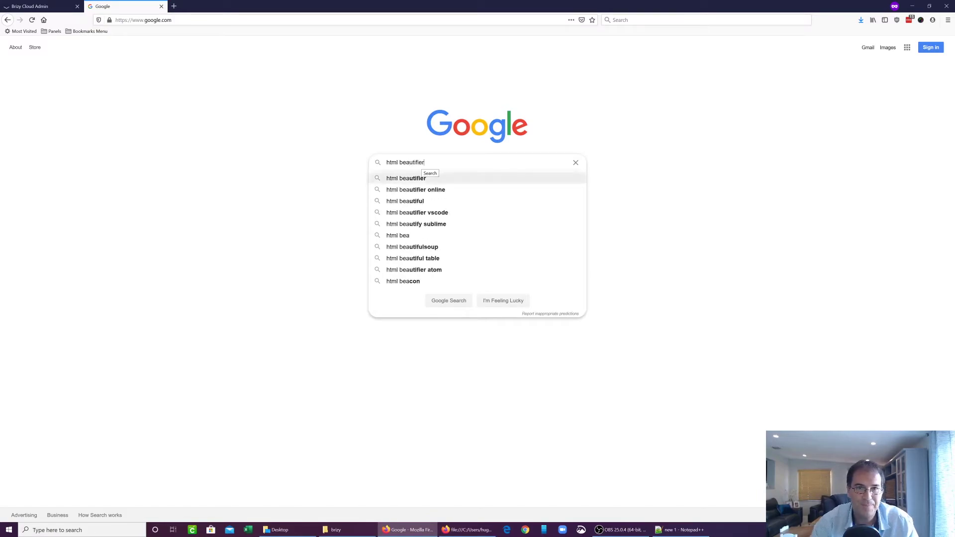
key(Return)
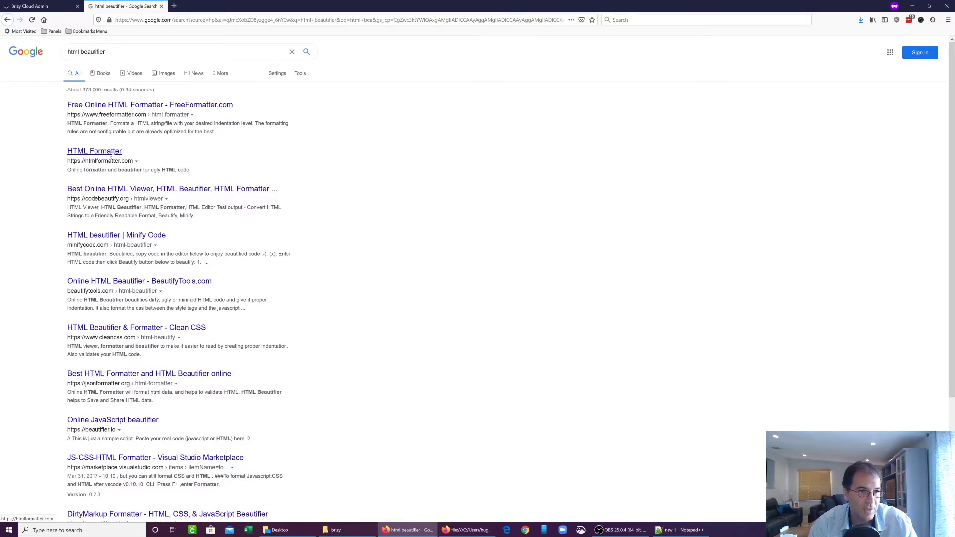
- Open the HTML Formatter result and select all of the index.html page source
click(114, 156)
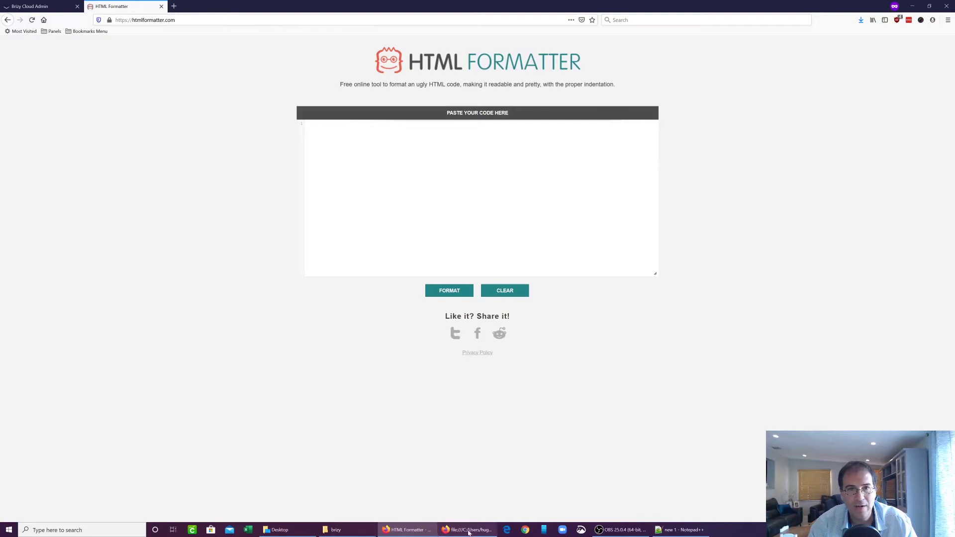
click(466, 530)
key(ctrl+a)
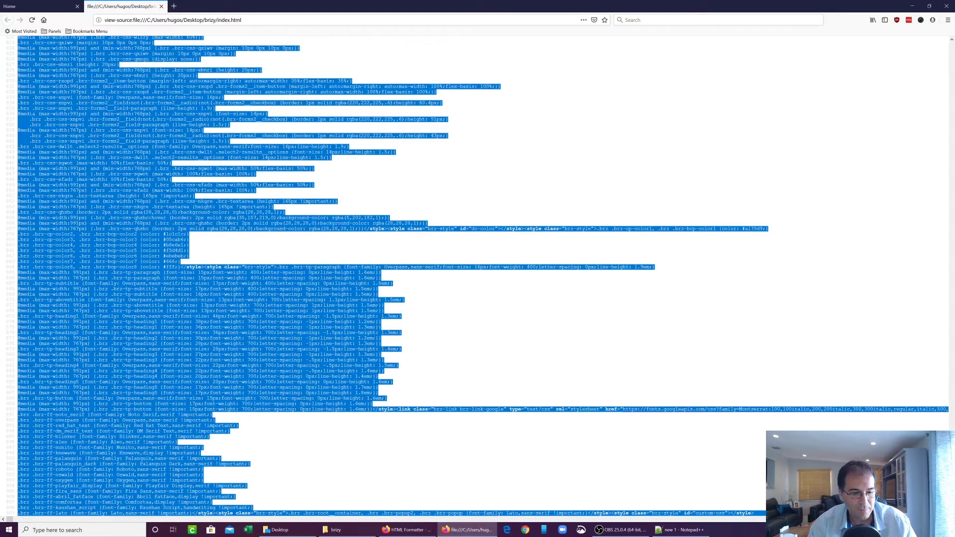
- Paste the source into HTML Formatter, format it with indentation, and select all the formatted code
click(53, 7)
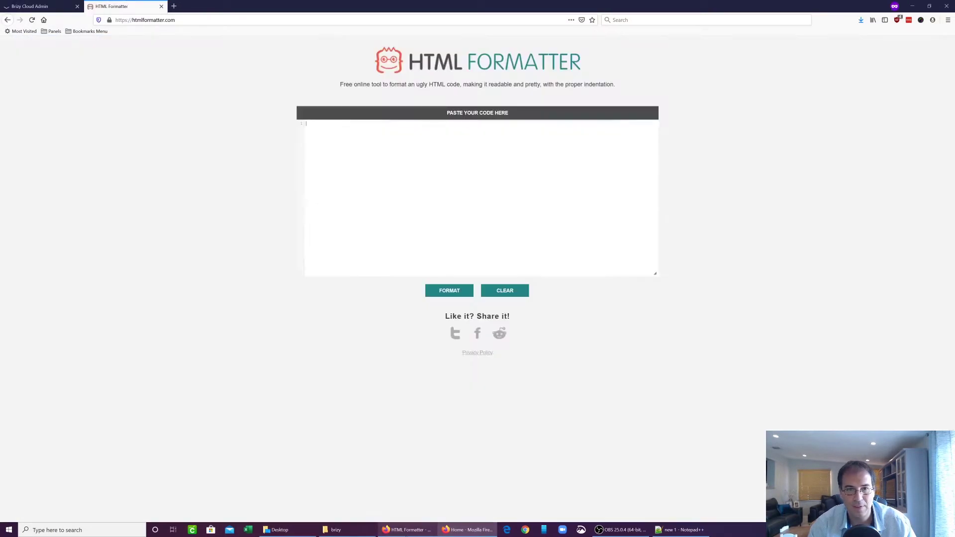
click(405, 530)
click(392, 172)
key(ctrl+v)
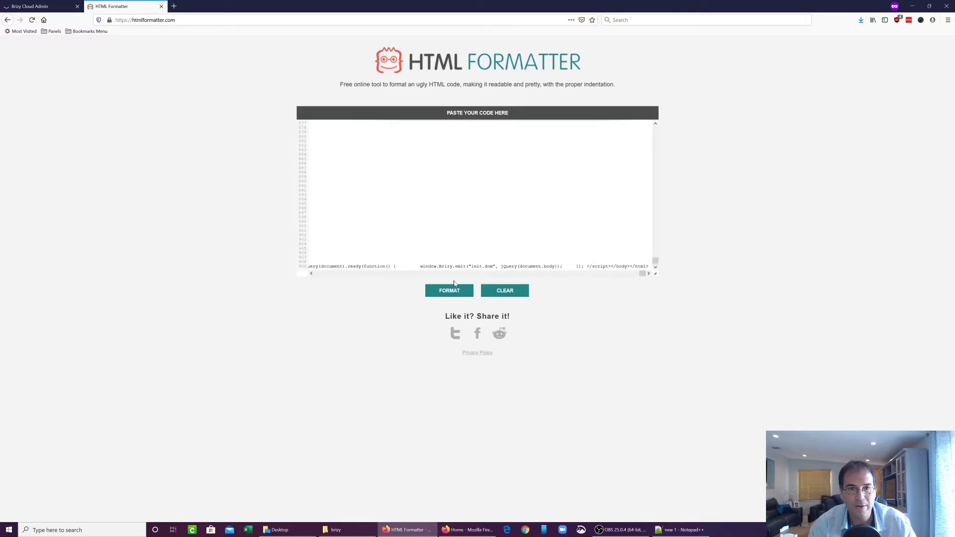
click(457, 289)
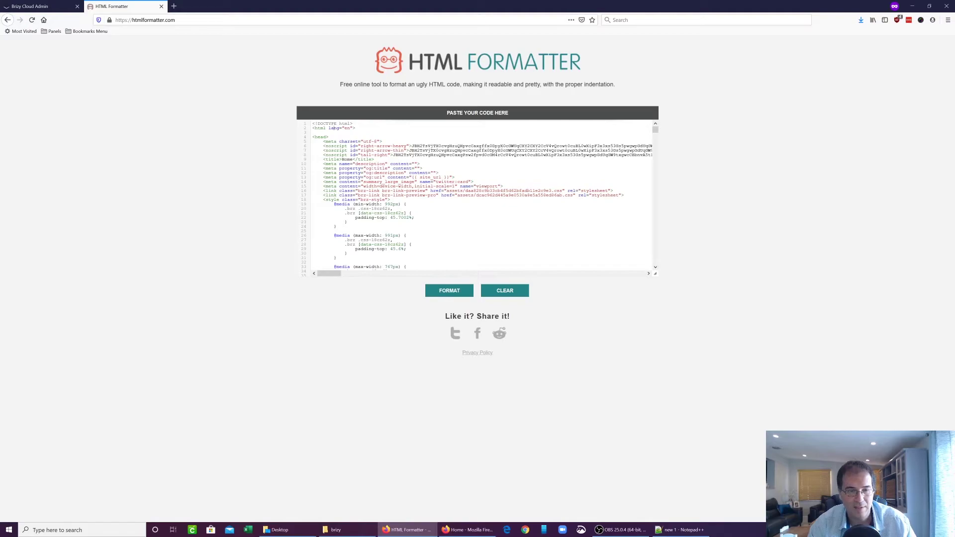
key(ctrl+a)
- Paste the formatted HTML into the blank Notepad++ document and save it as index2.html in Desktop > brizy
click(681, 529)
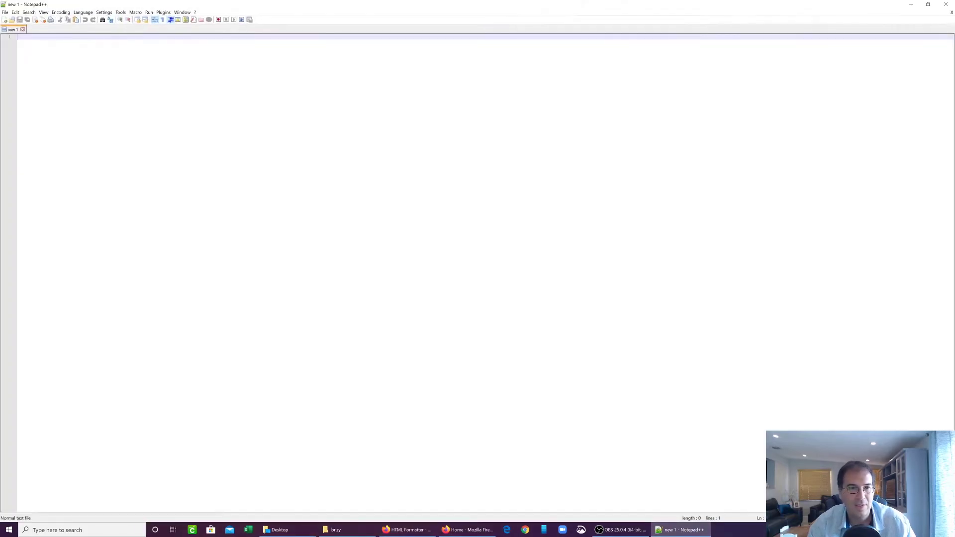
key(ctrl+v)
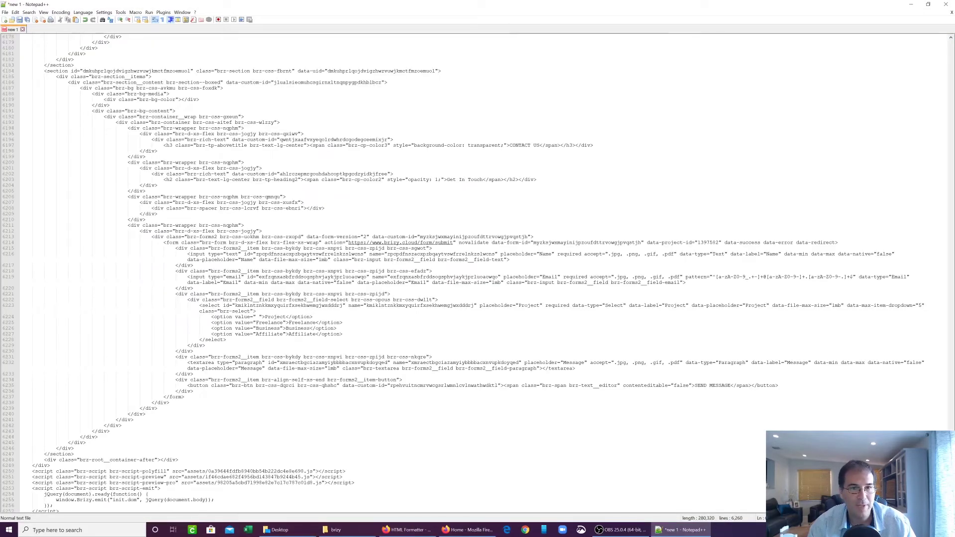
click(4, 12)
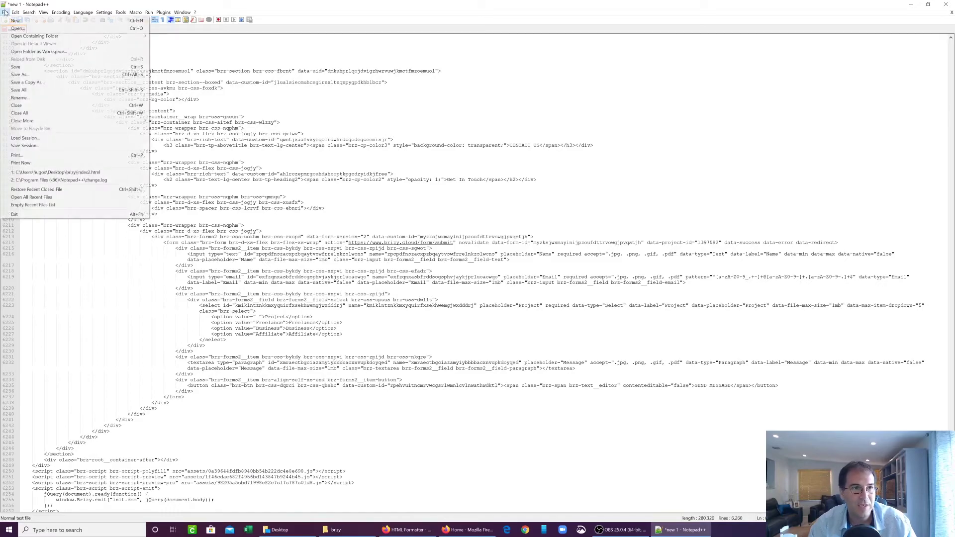
click(23, 76)
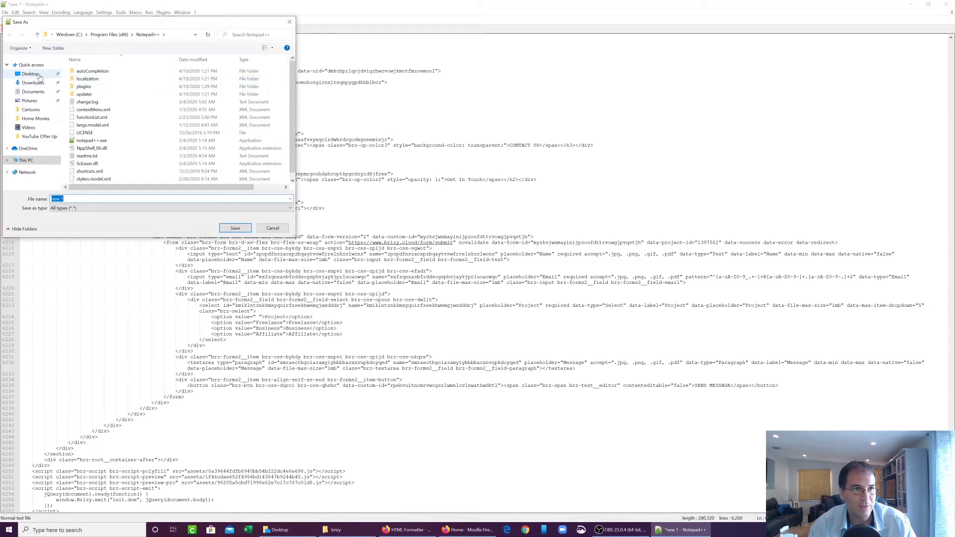
click(39, 76)
double_click(82, 70)
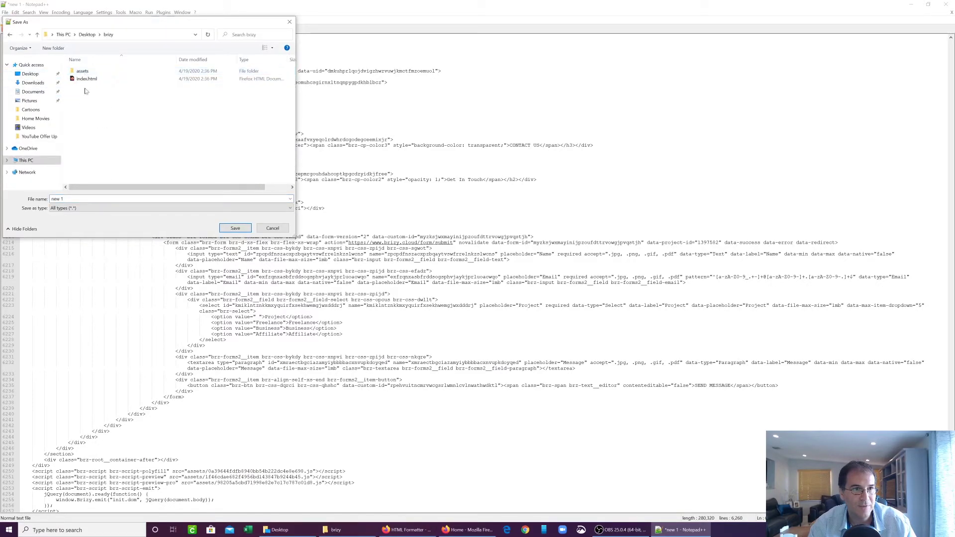
triple_click(84, 199)
text(html2)
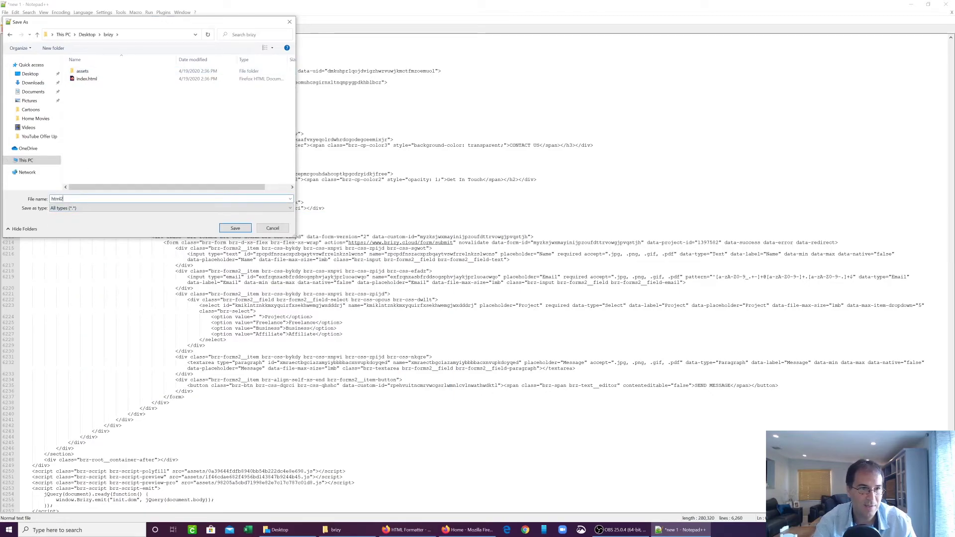
text(ind)
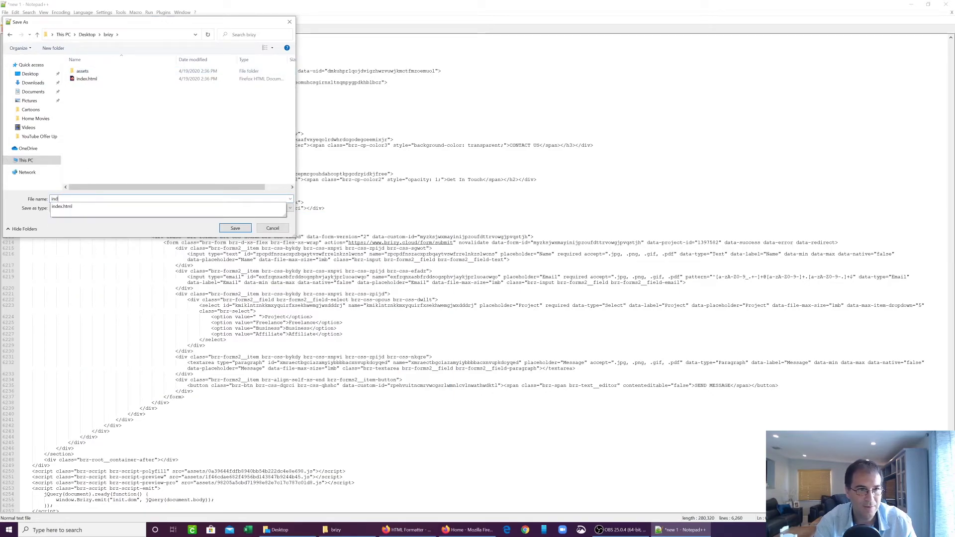
text(ex2)
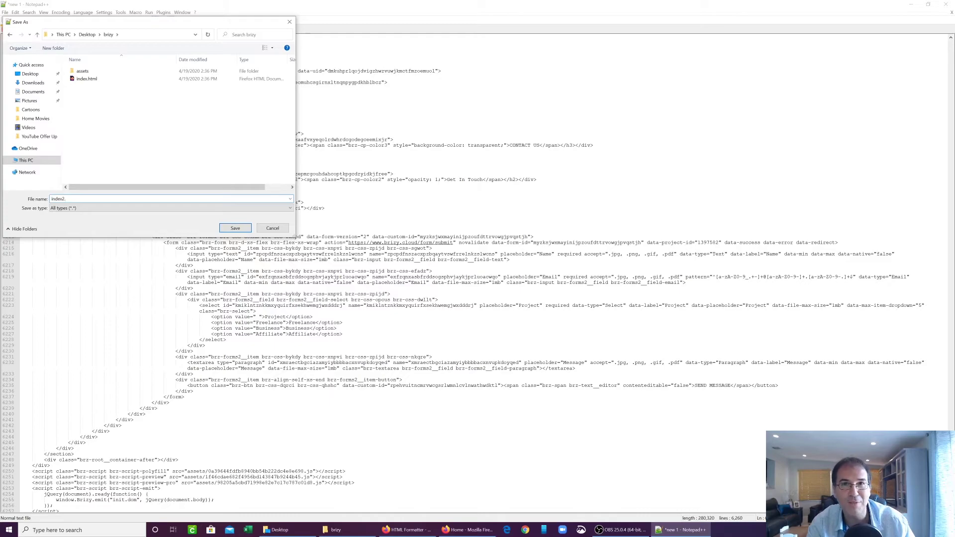
text(.html)
key(Return)
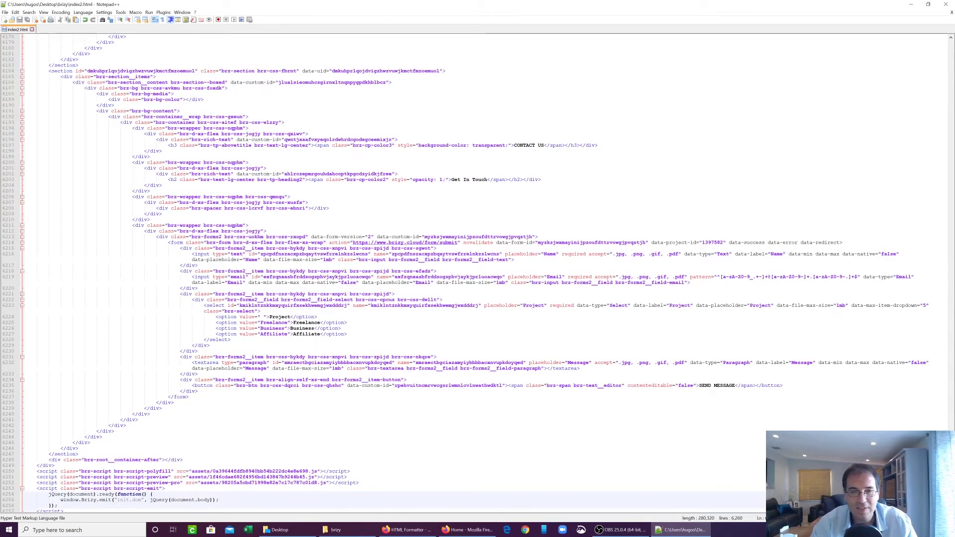
click(434, 532)
click(468, 530)
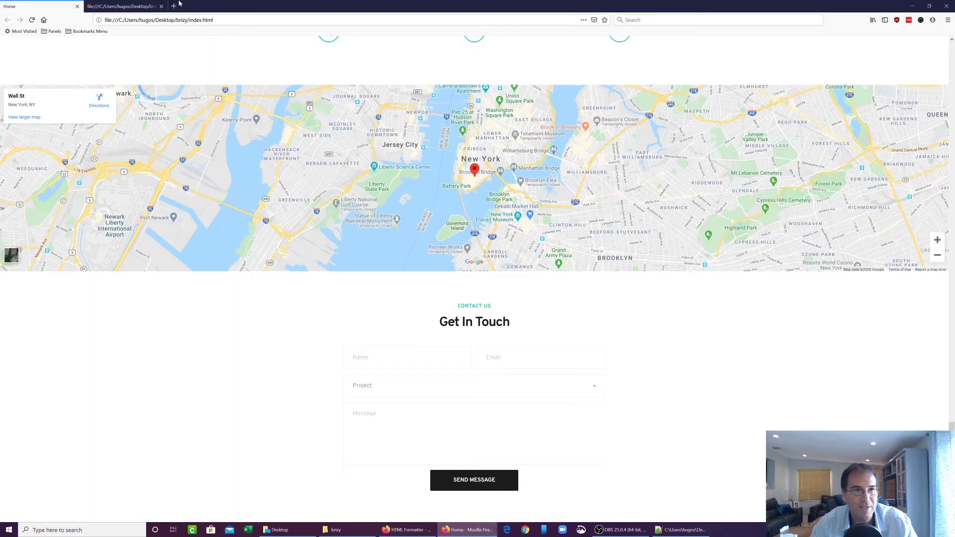
key(ctrl+Tab)
click(692, 473)
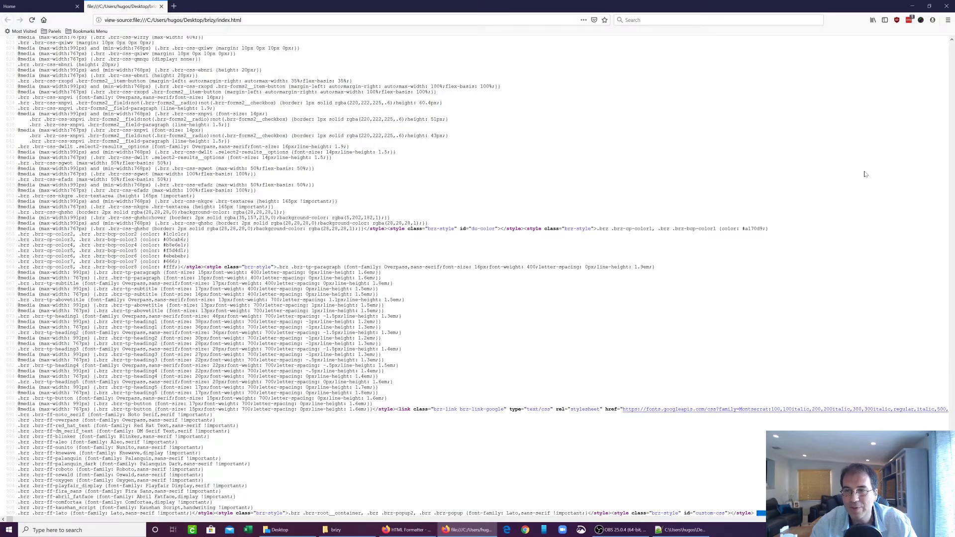
click(913, 6)
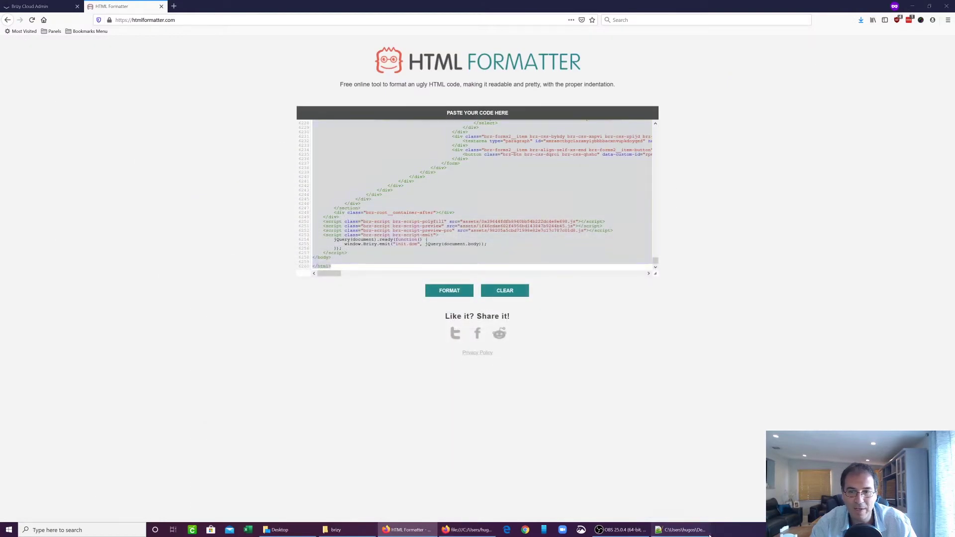
click(682, 530)
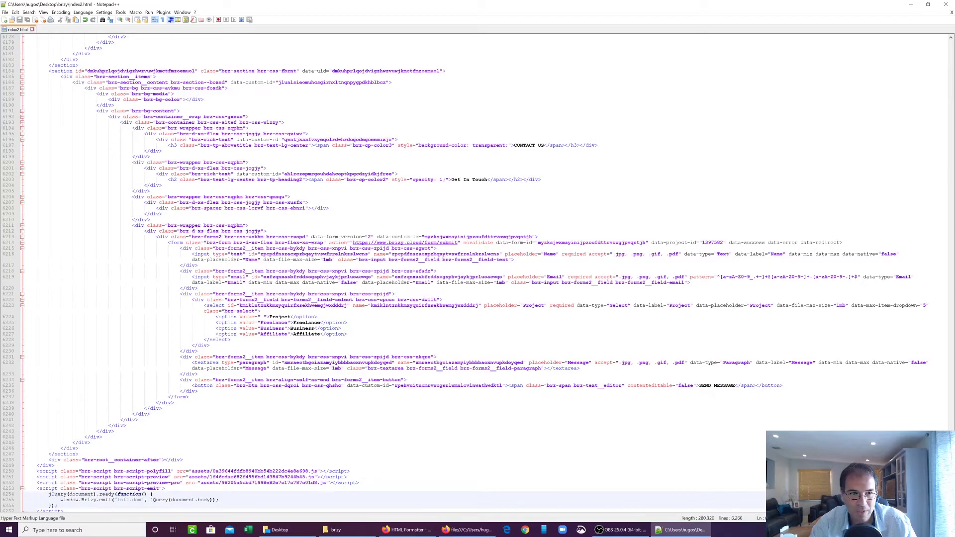
click(842, 243)
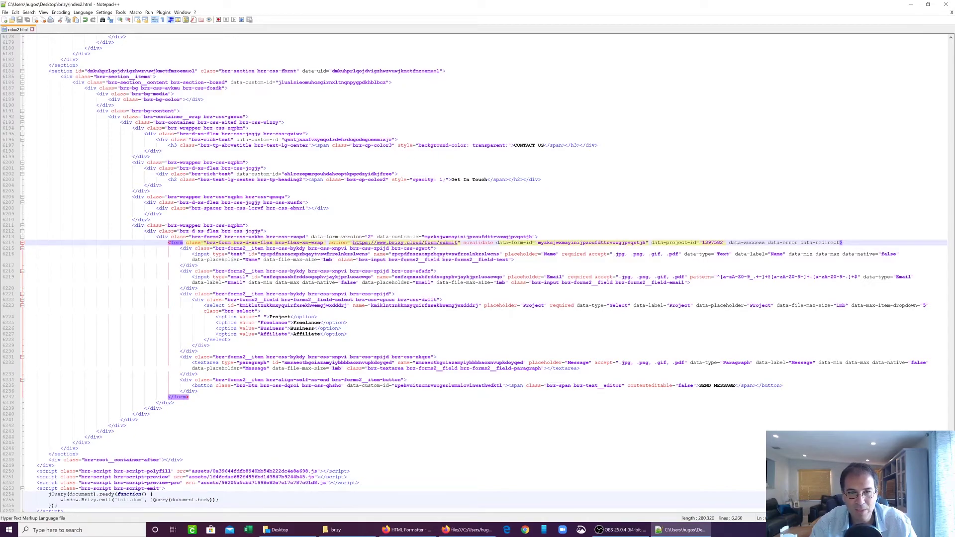
drag(421, 242, 455, 243)
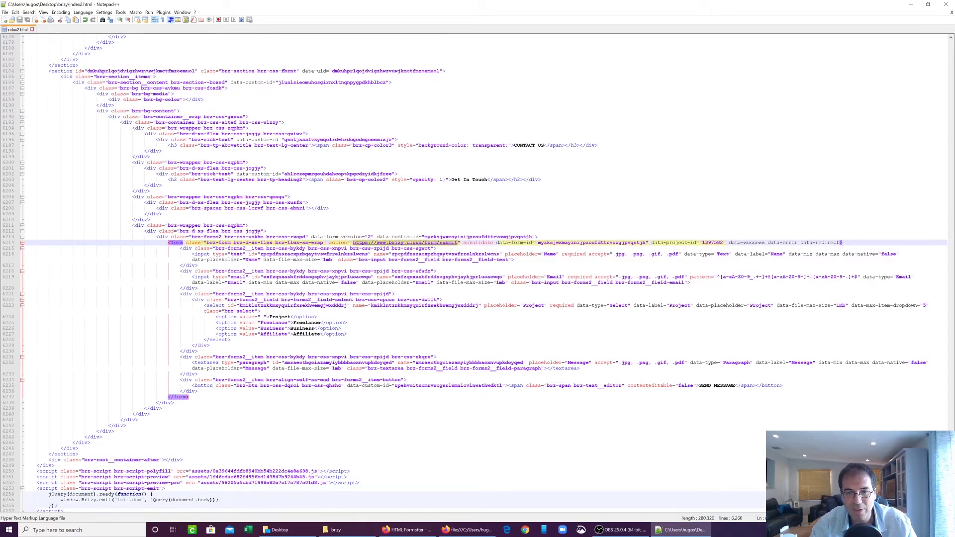
key(Right)
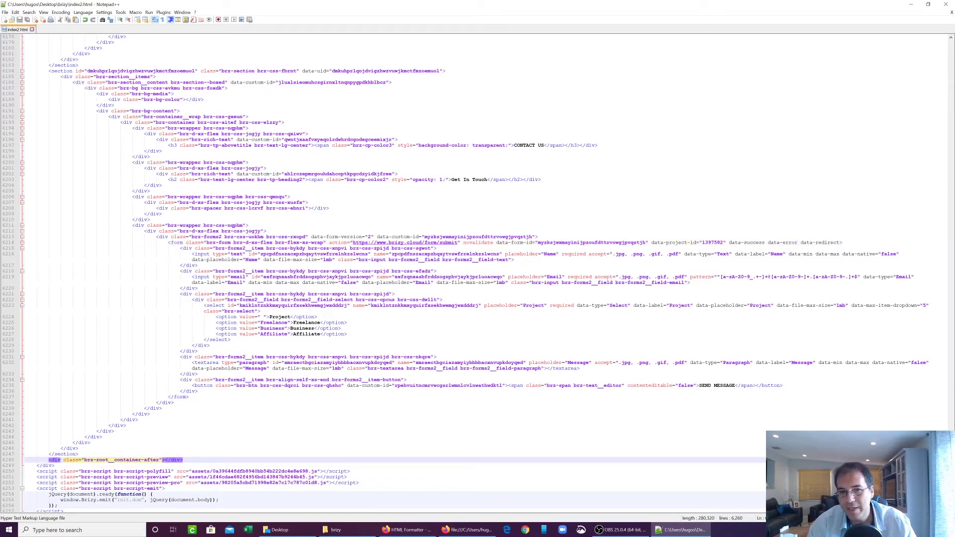
key(End)
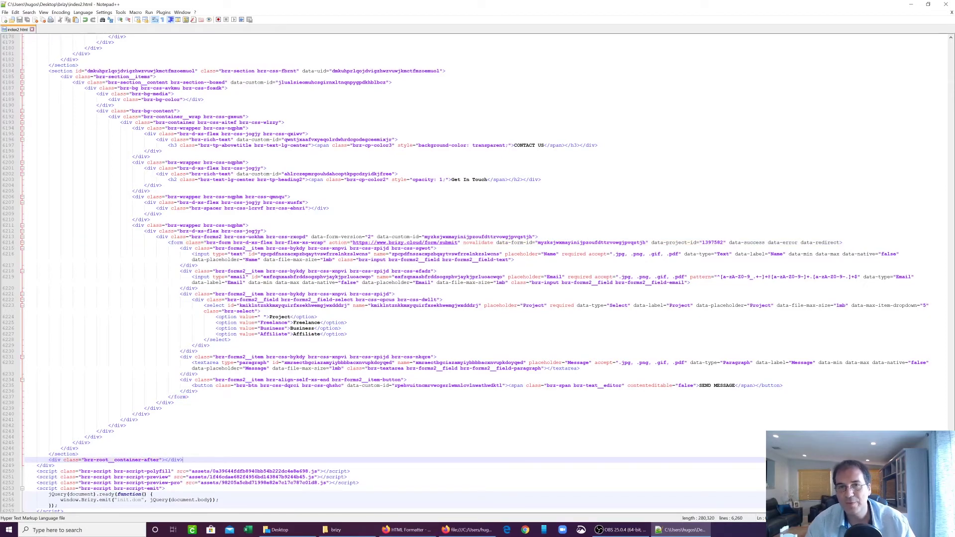